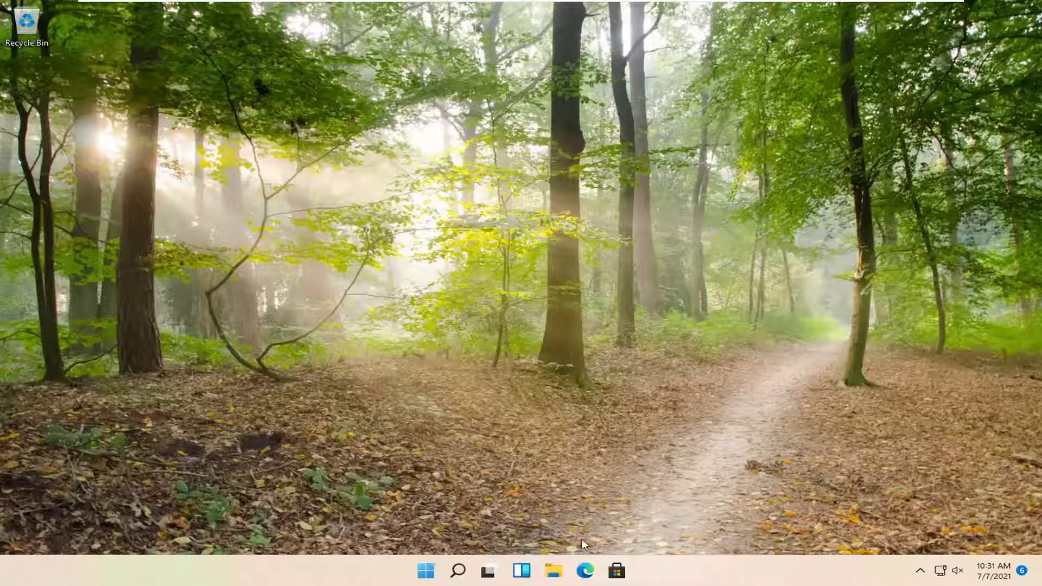
Open File Explorer to This PC and bring up the Flash Drive (E:) context menu
{"action": "left_click", "coordinate": [554, 572]}
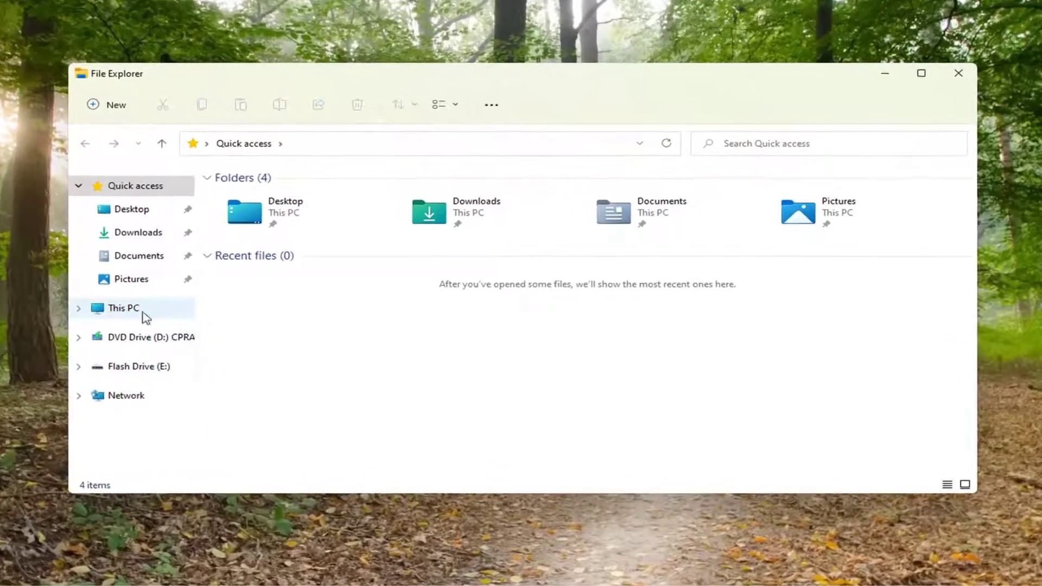
{"action": "left_click", "coordinate": [124, 312]}
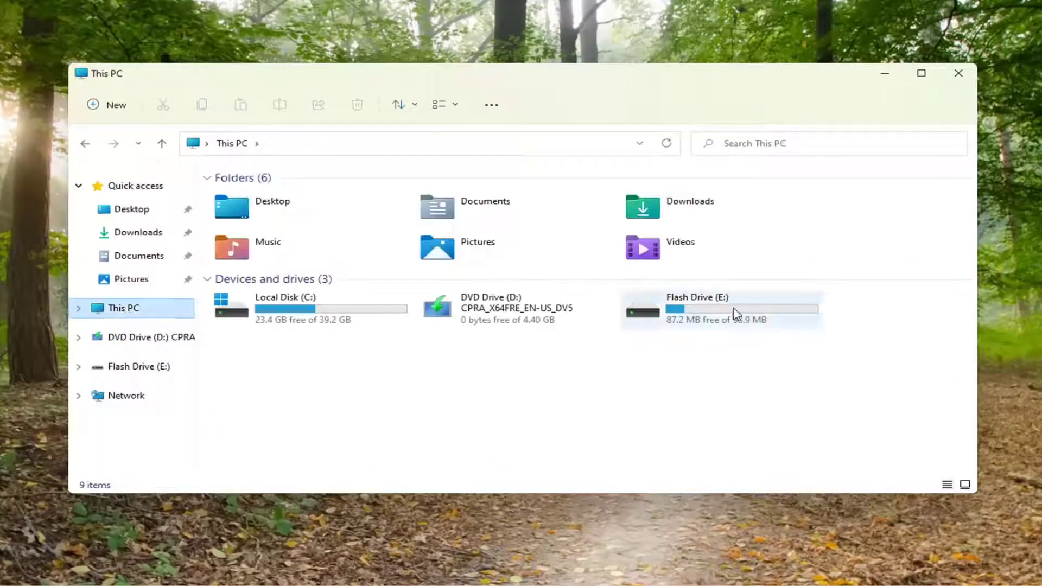
{"action": "left_click", "coordinate": [674, 308]}
{"action": "right_click", "coordinate": [675, 305]}
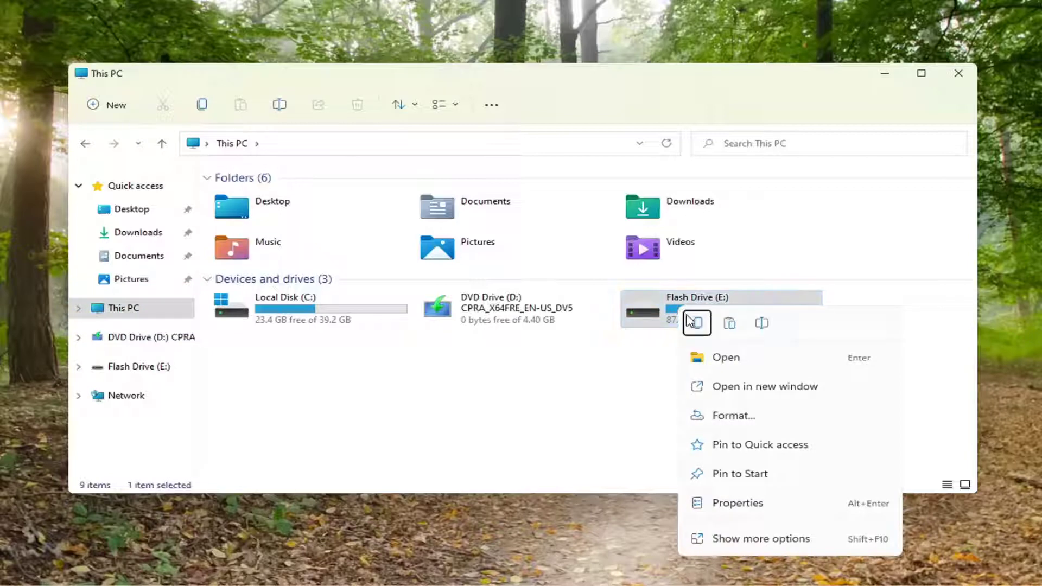
Open Format for Flash Drive (E:), keeping NTFS (Default) with Quick Format checked
{"action": "left_click", "coordinate": [728, 418]}
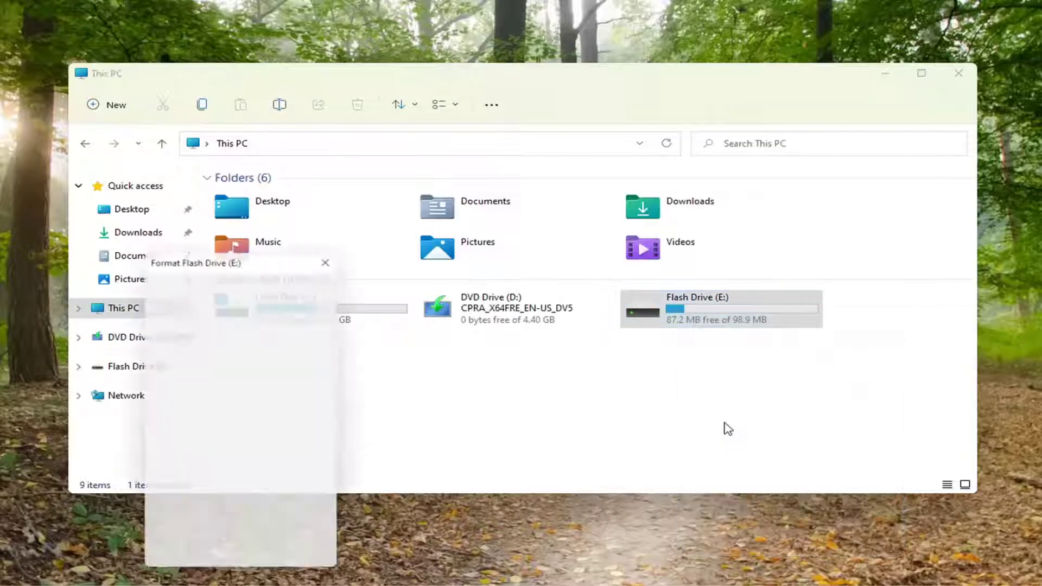
{"action": "left_click_drag", "start_coordinate": [272, 262], "coordinate": [547, 135]}
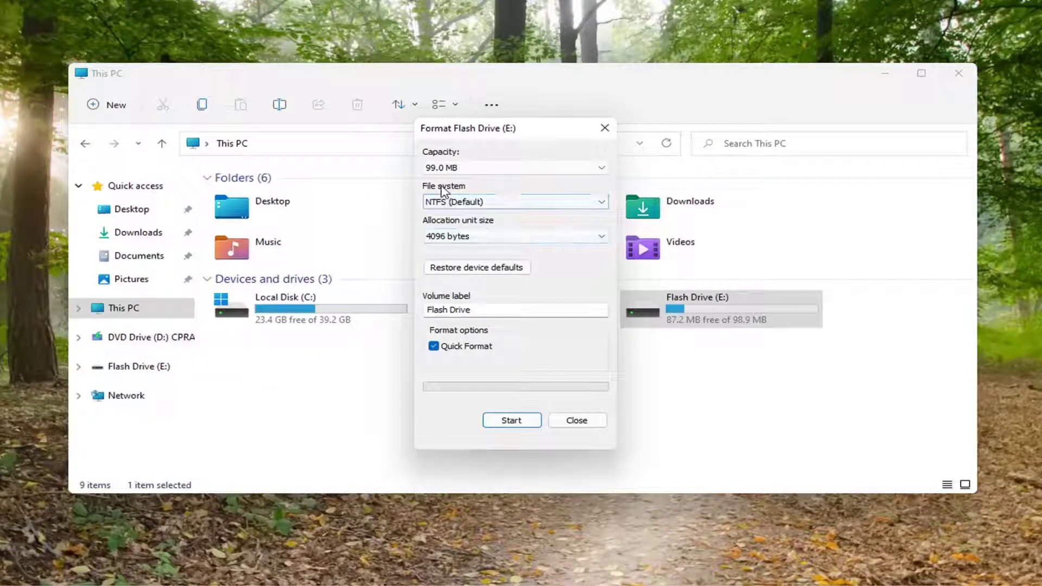
{"action": "left_click", "coordinate": [581, 210]}
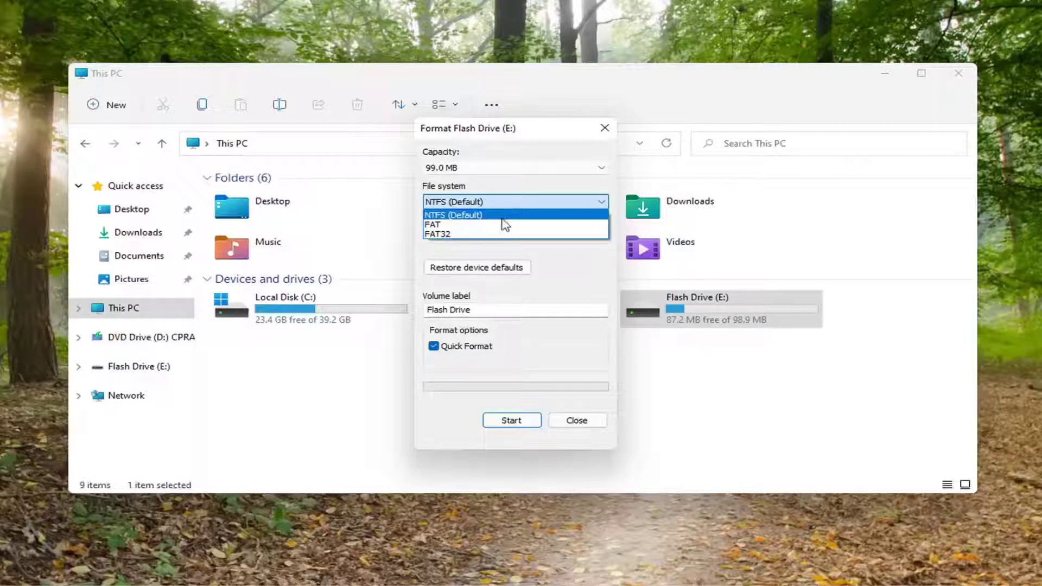
{"action": "left_click", "coordinate": [466, 215]}
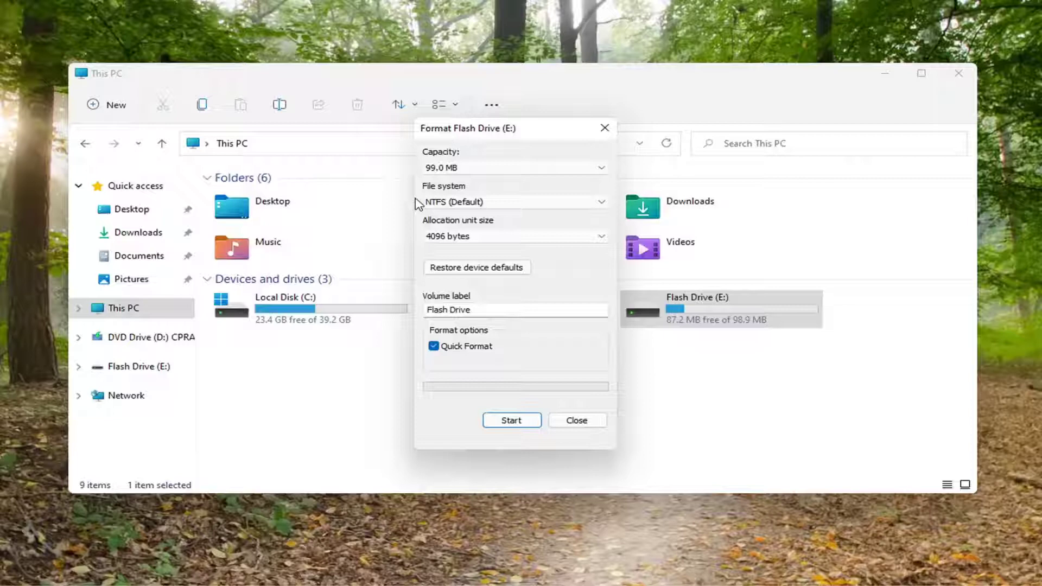
{"action": "left_click", "coordinate": [468, 205]}
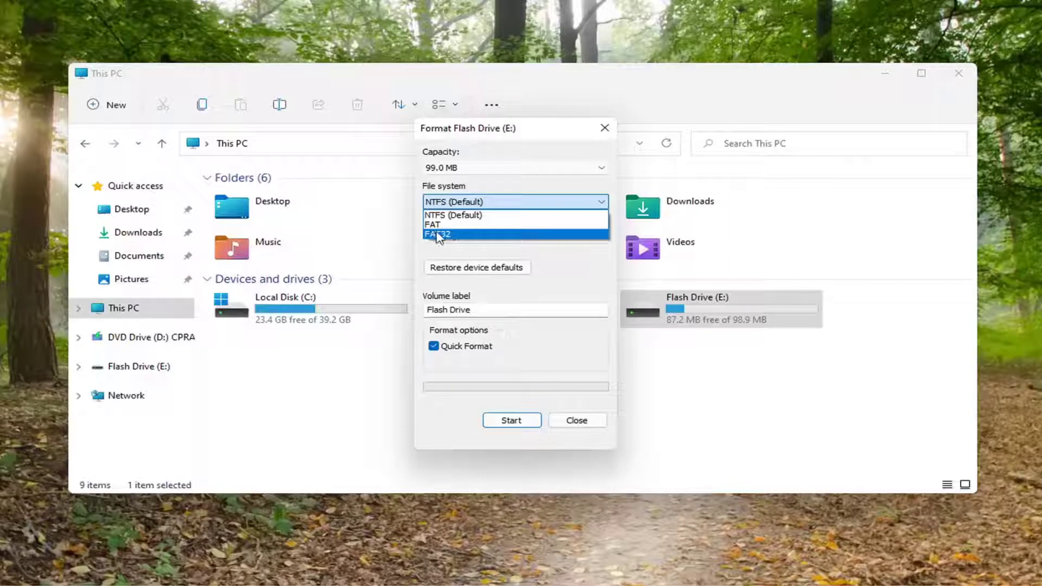
{"action": "left_click", "coordinate": [460, 127]}
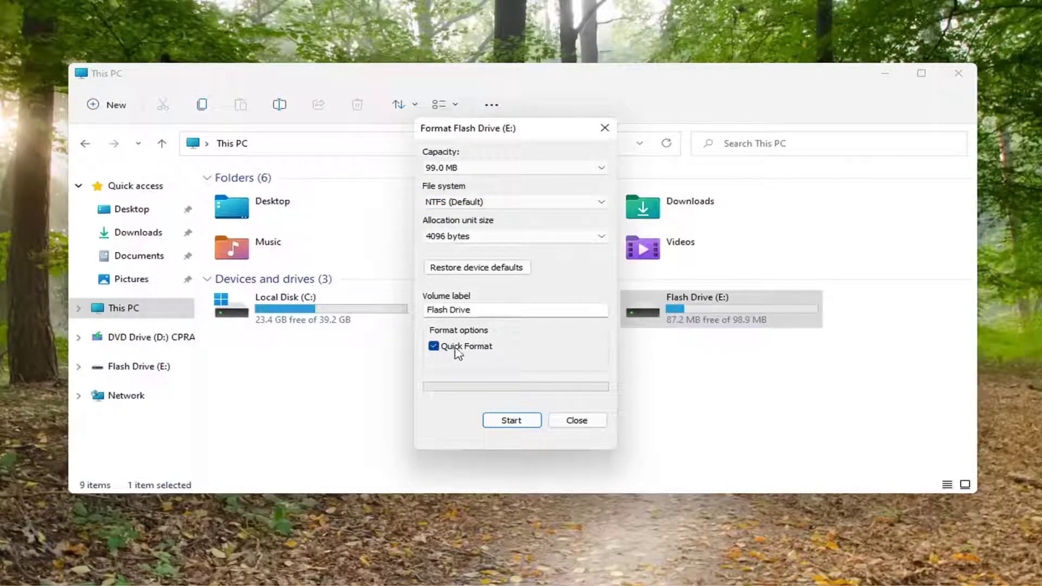
Start the format and accept the erase-all-data warning until Format Complete appears
{"action": "left_click", "coordinate": [512, 420]}
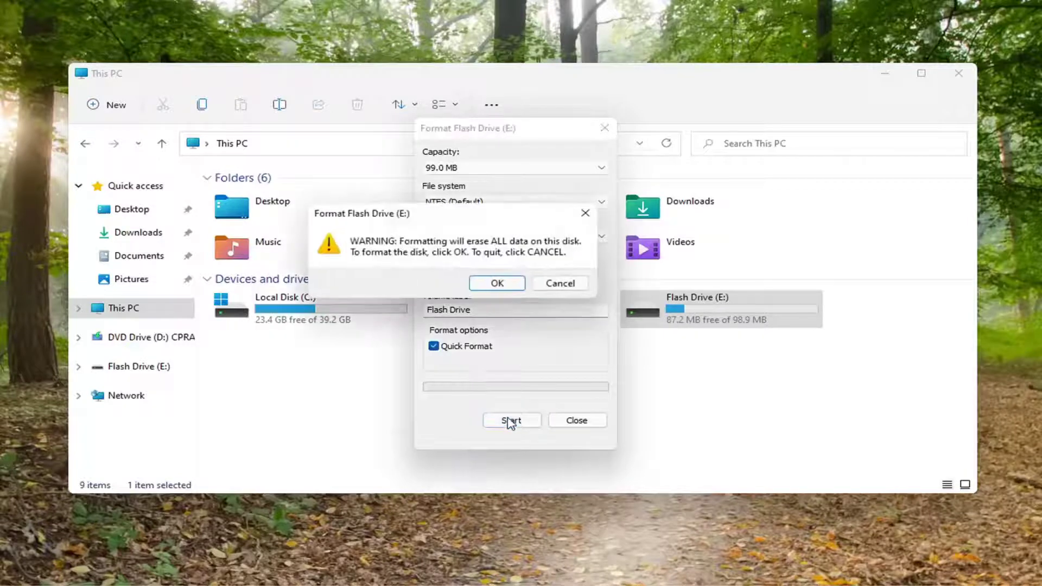
{"action": "left_click_drag", "start_coordinate": [405, 220], "coordinate": [442, 232]}
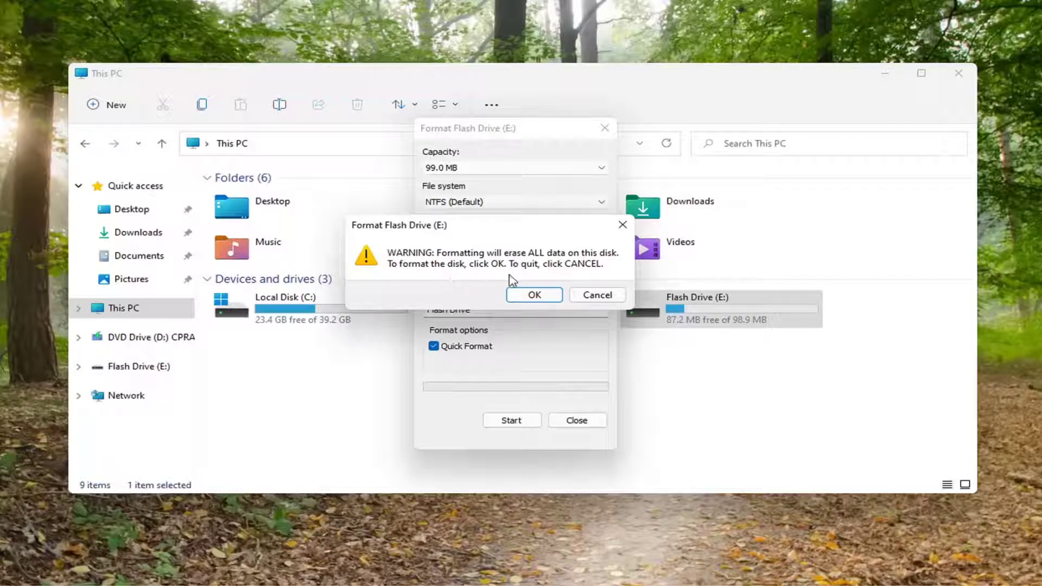
{"action": "left_click", "coordinate": [527, 303]}
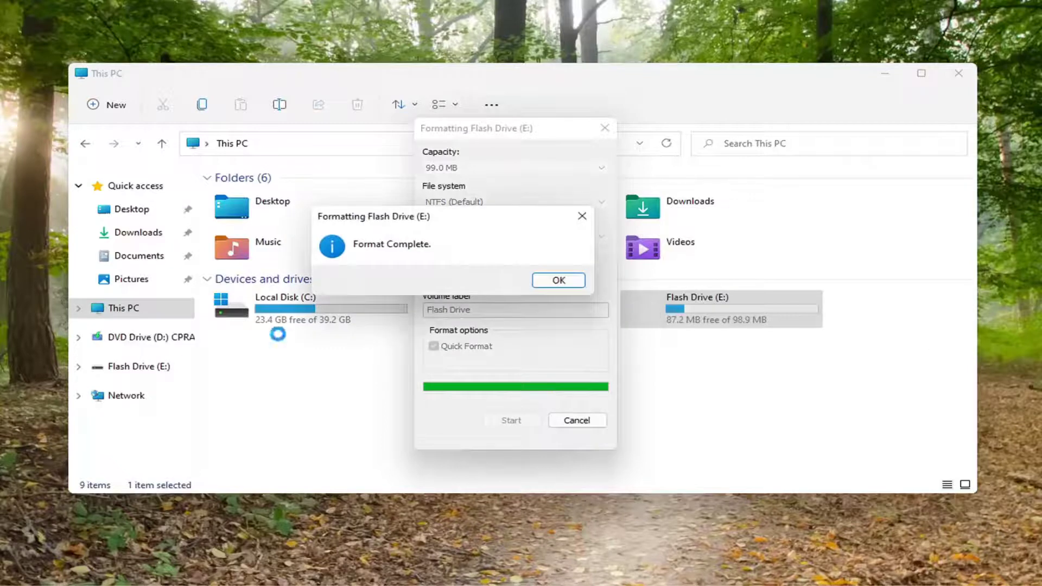
Acknowledge Format Complete and close the Format Flash Drive (E:) dialog
{"action": "left_click", "coordinate": [629, 299]}
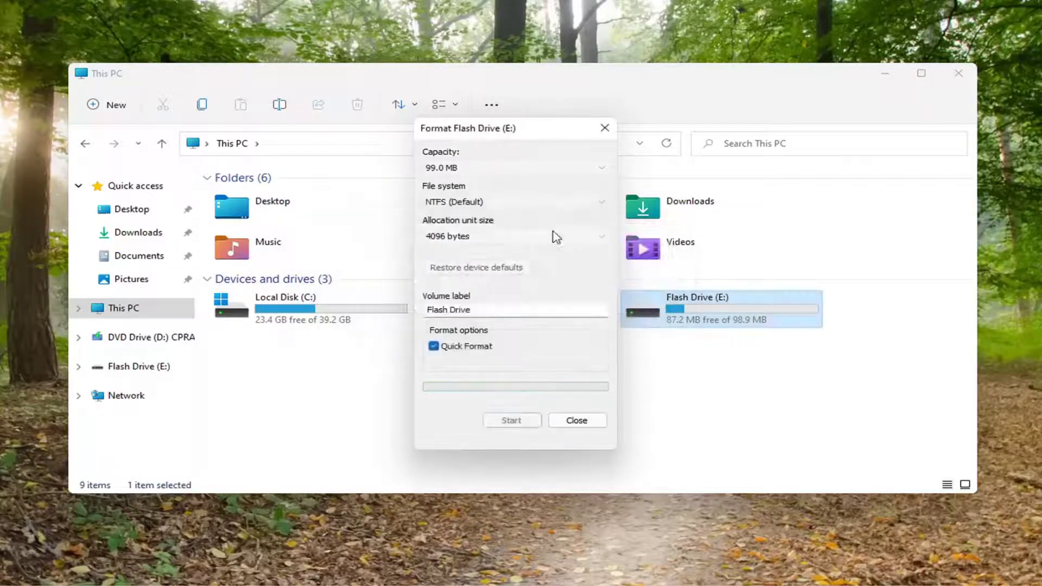
{"action": "left_click", "coordinate": [605, 128]}
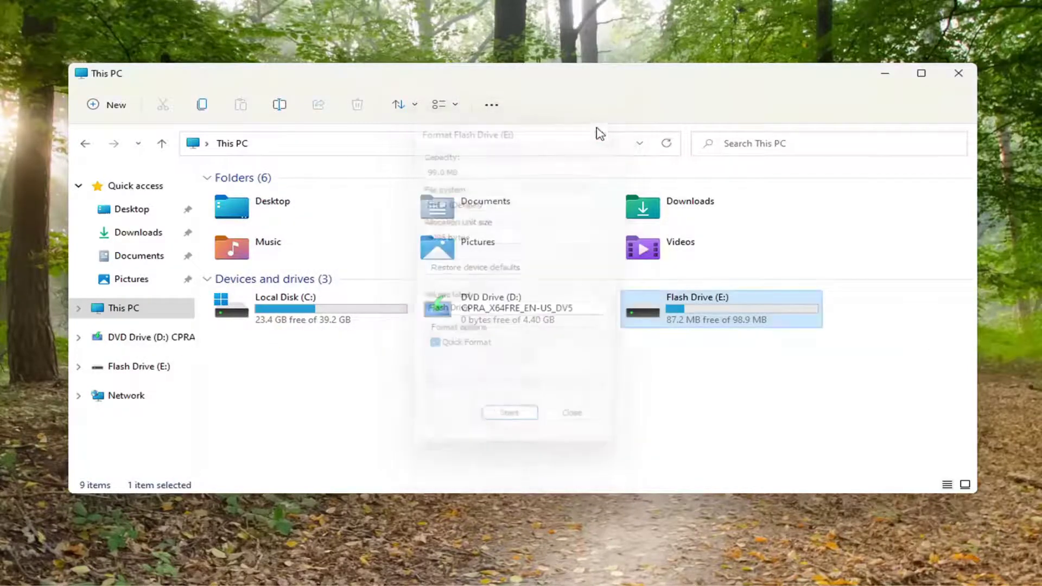